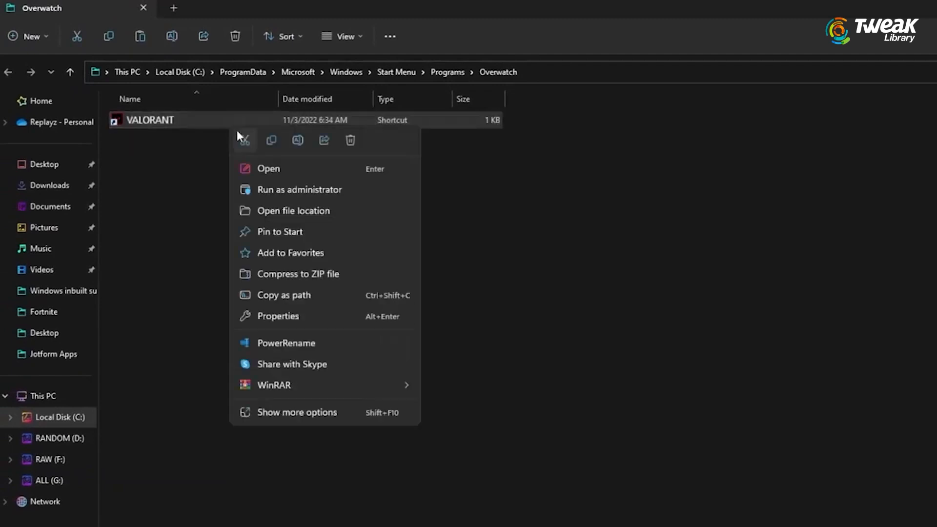
- Follow the VALORANT shortcut to its install folder and bring up actions for RiotClientServices.exe
left_click(302, 210)
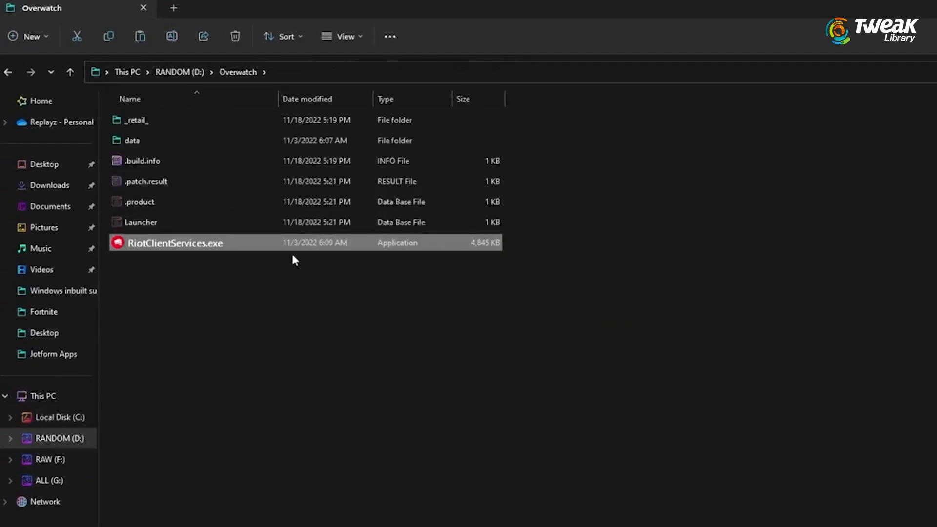
right_click(242, 245)
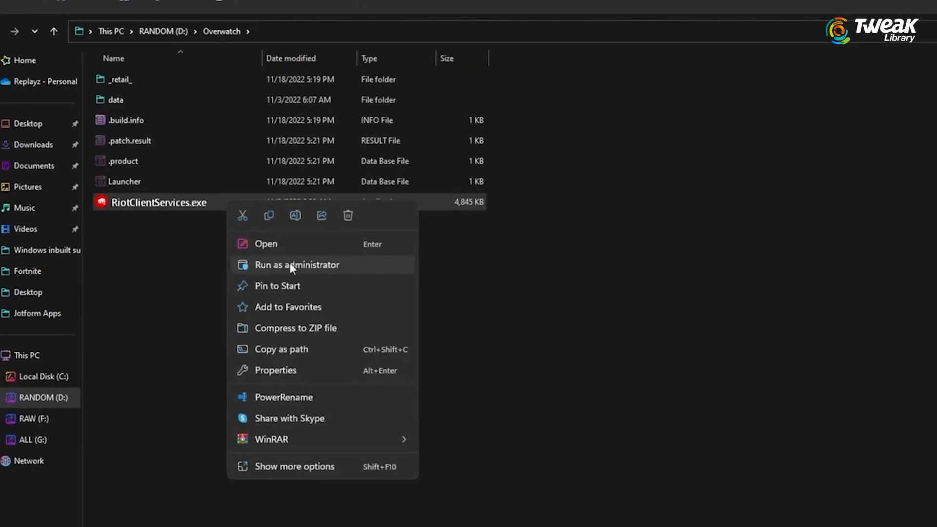
- In RiotClientServices.exe Properties, enable compatibility mode with Windows 8 as the version
left_click(247, 268)
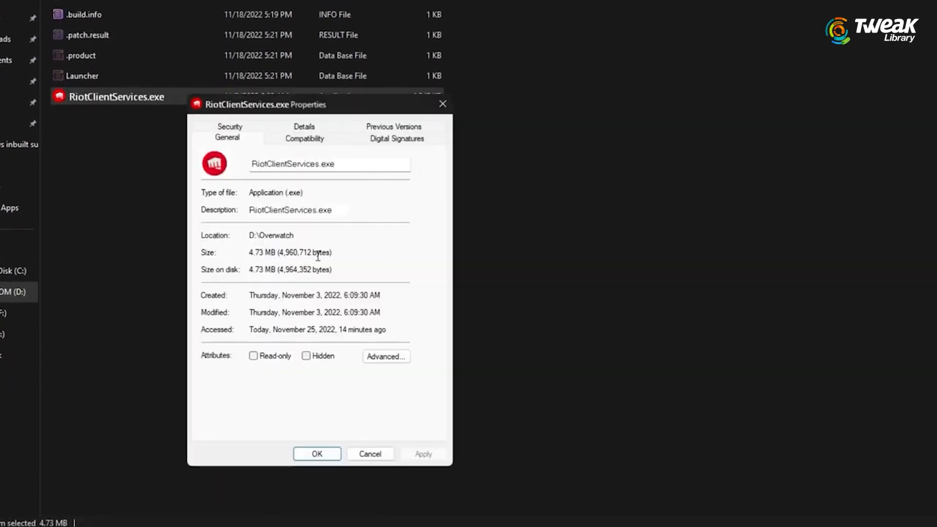
left_click(304, 138)
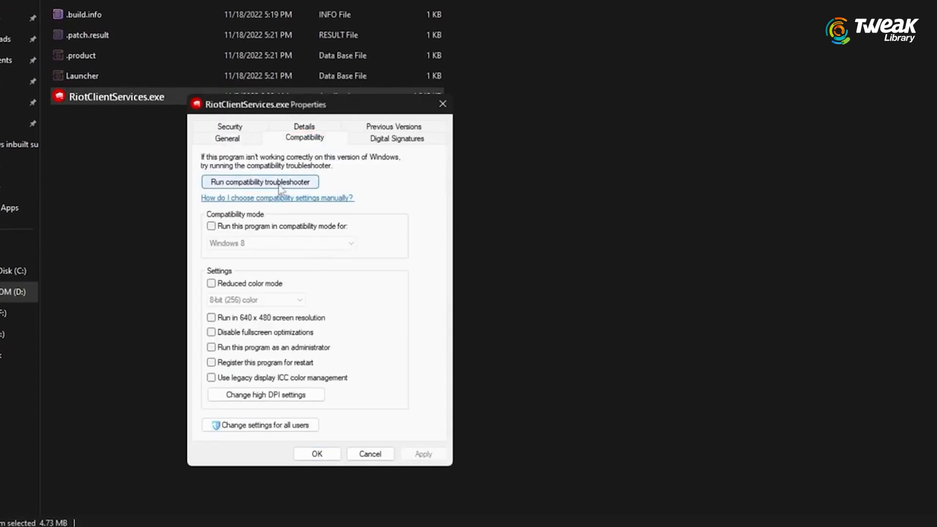
left_click(212, 227)
left_click(282, 243)
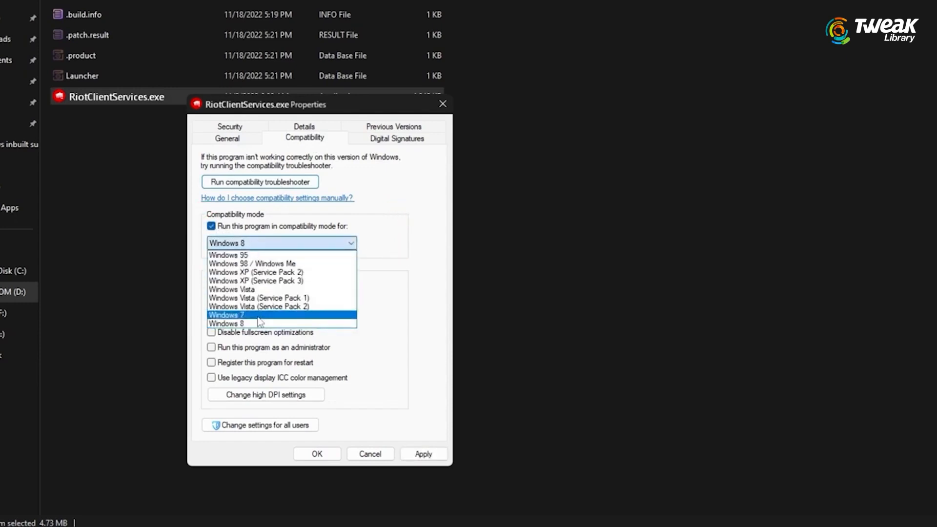
left_click(282, 322)
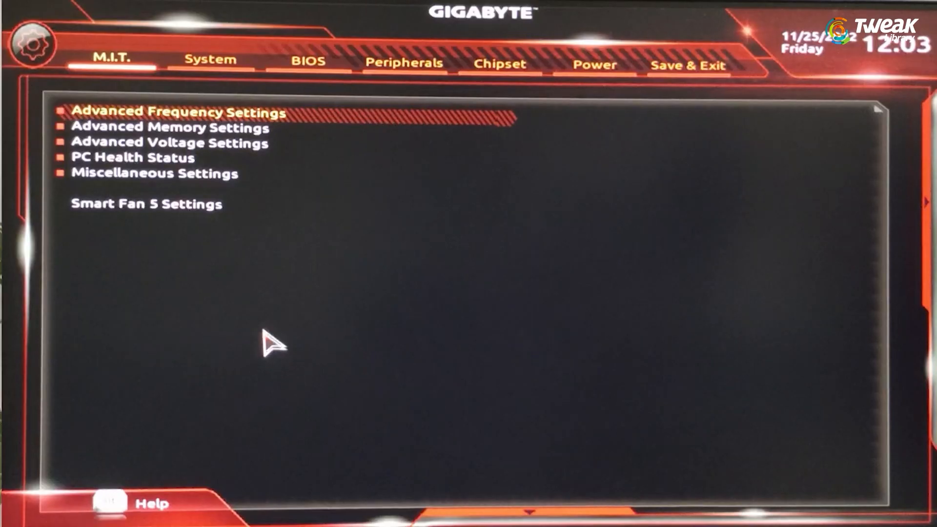
- Reach the Secure Boot entry in the BIOS boot settings and enter it
left_click(326, 77)
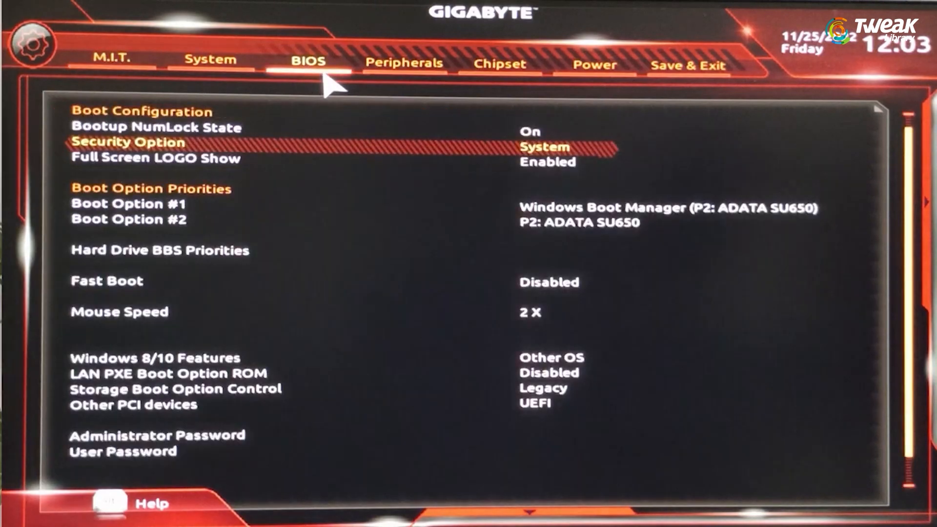
key("Down")
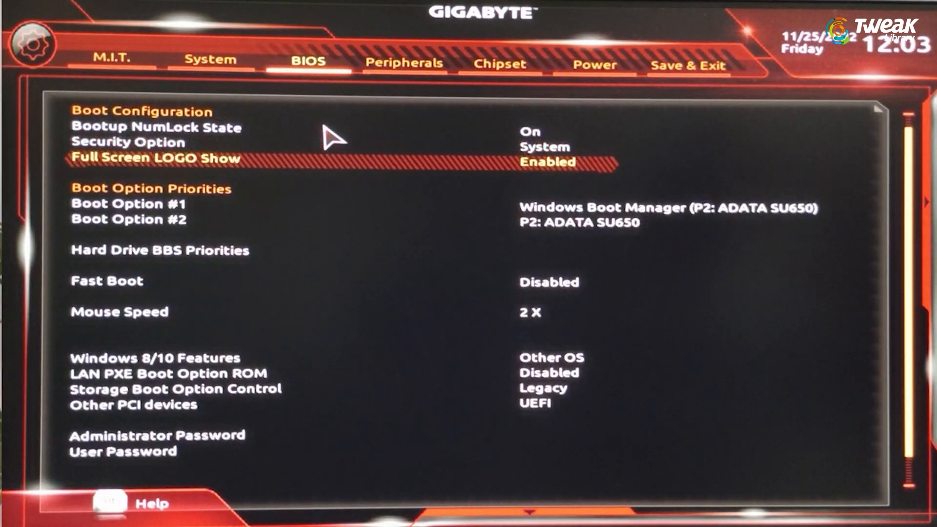
key("Down")
key("Down")
key("Down")
key("Down")
key("Down")
key("Down")
key("Down")
key("Down")
key("Down")
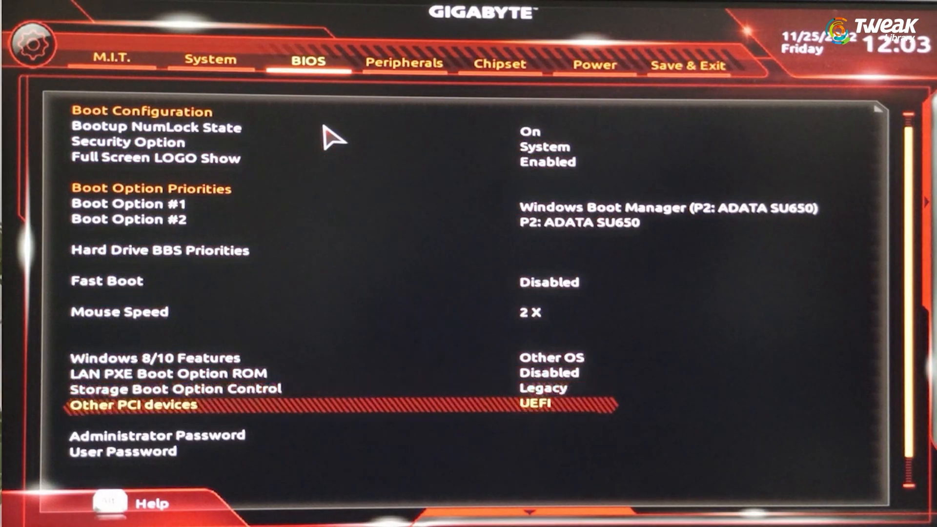
key("Down")
key("Down")
key("Down")
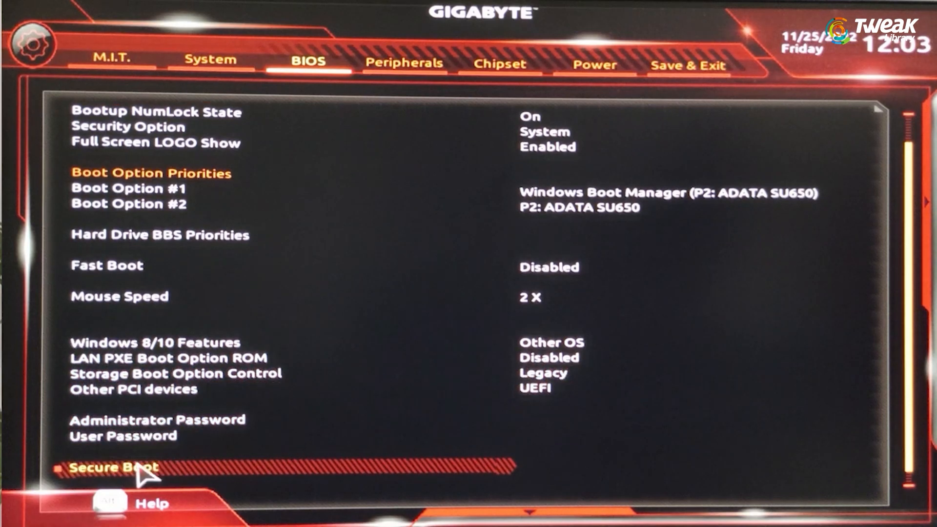
left_click(132, 472)
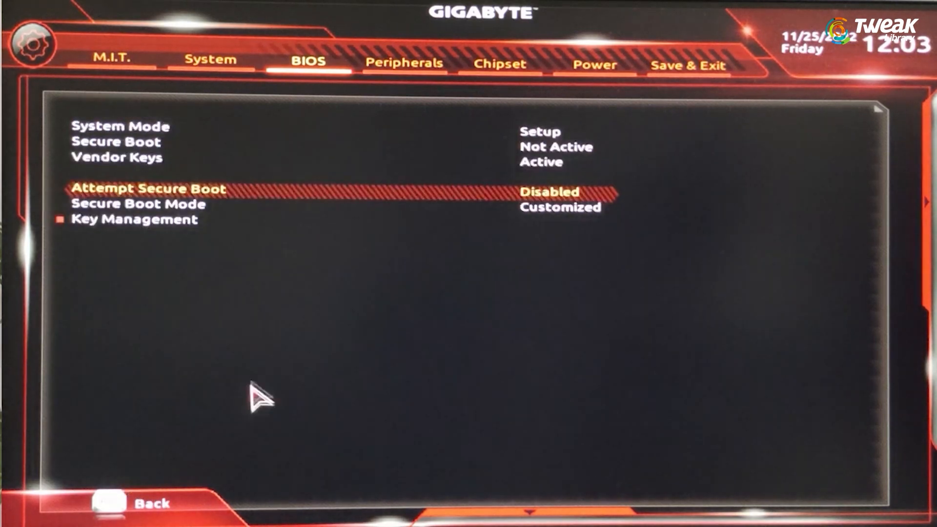
- Set Attempt Secure Boot to Enabled and accept the setup mode warning
left_click(540, 198)
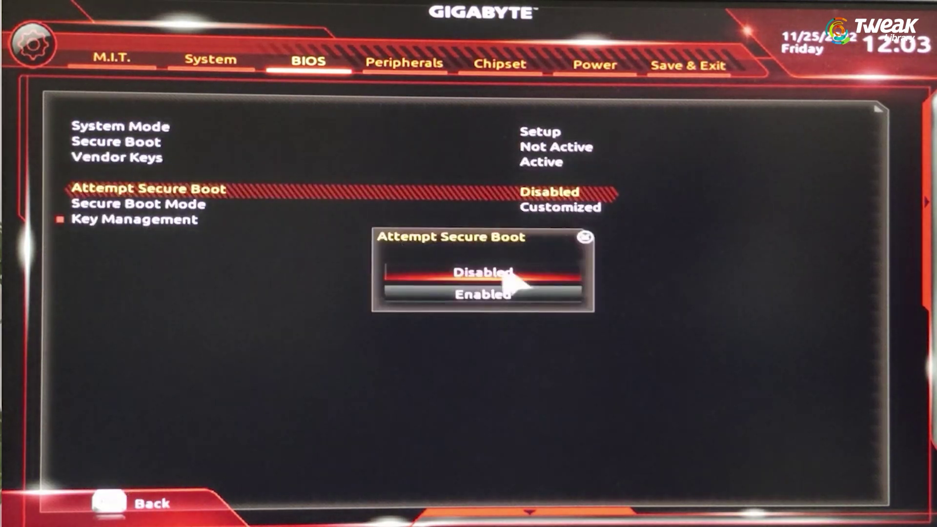
left_click(504, 296)
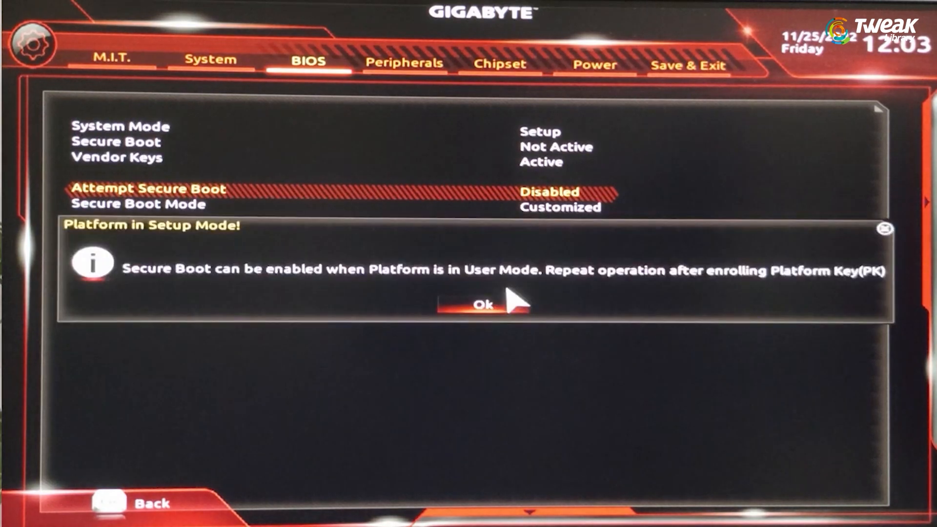
left_click(498, 308)
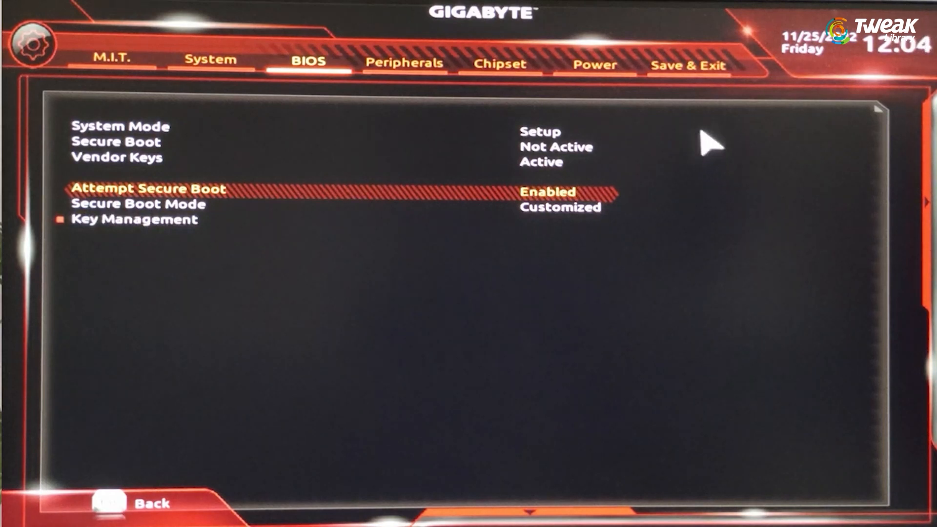
- Show the Save & Exit Setup options in the Gigabyte BIOS
left_click(709, 74)
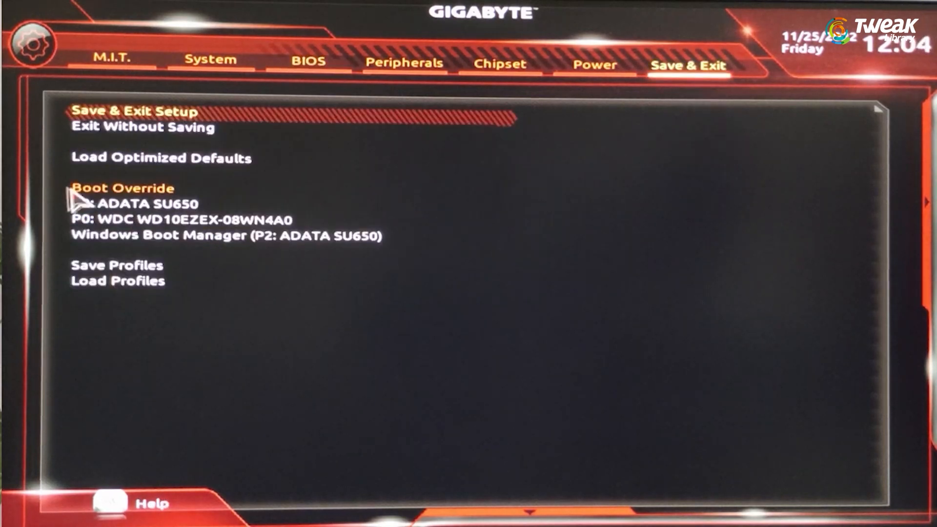